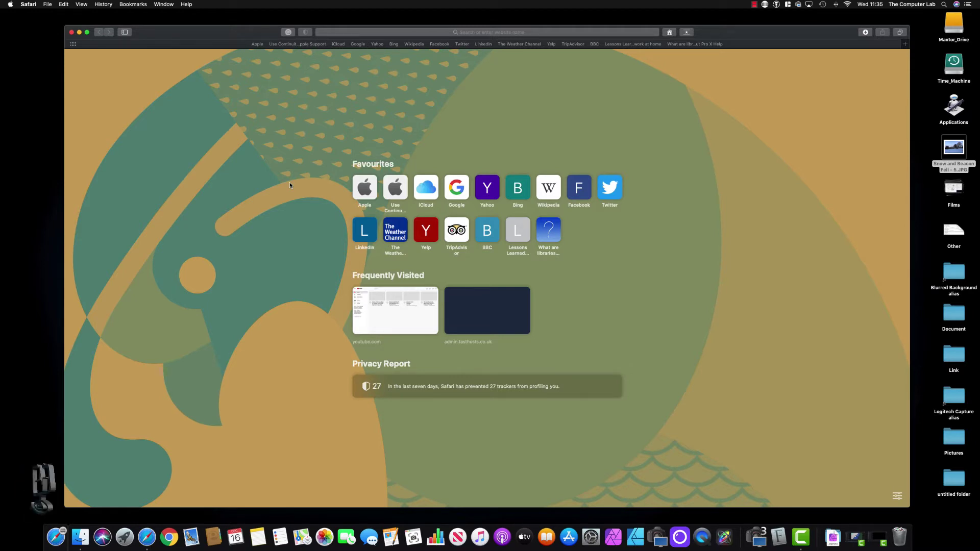
Step: Nudge the browser window and check Safari's version information
left_click_drag(239, 33, 236, 31)
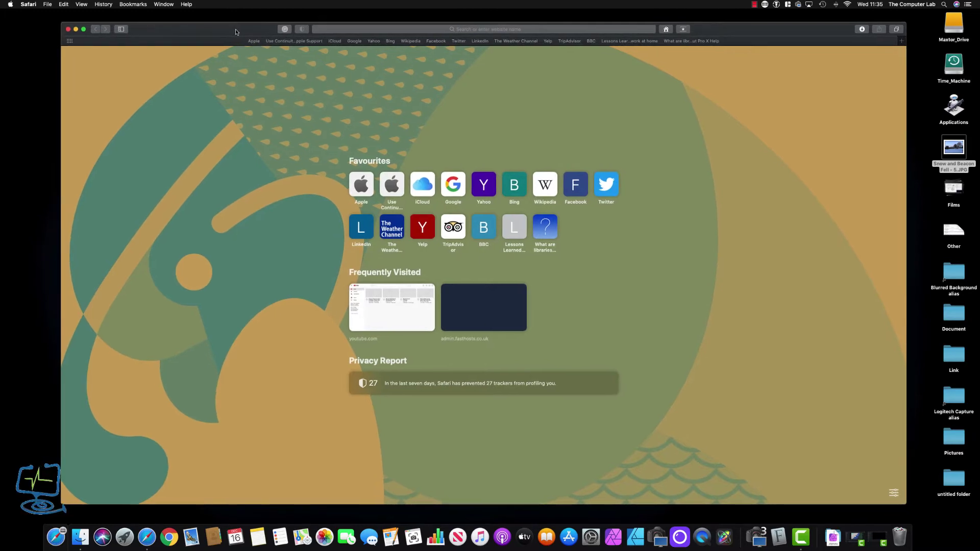
left_click(30, 5)
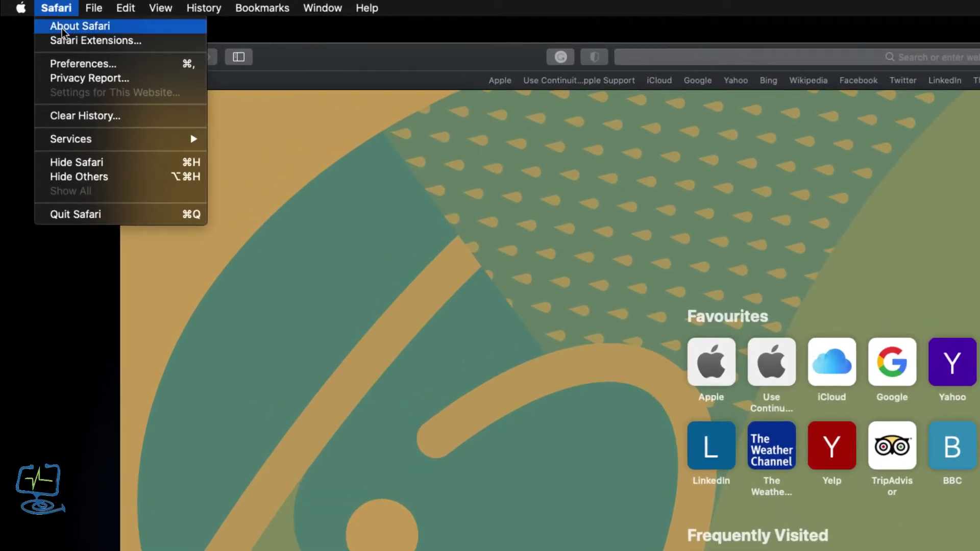
left_click(157, 30)
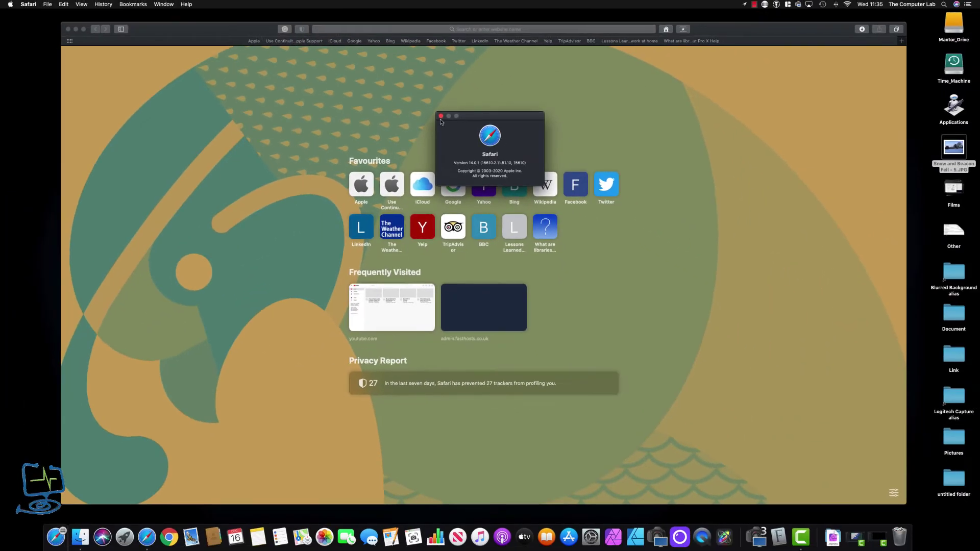
left_click(441, 117)
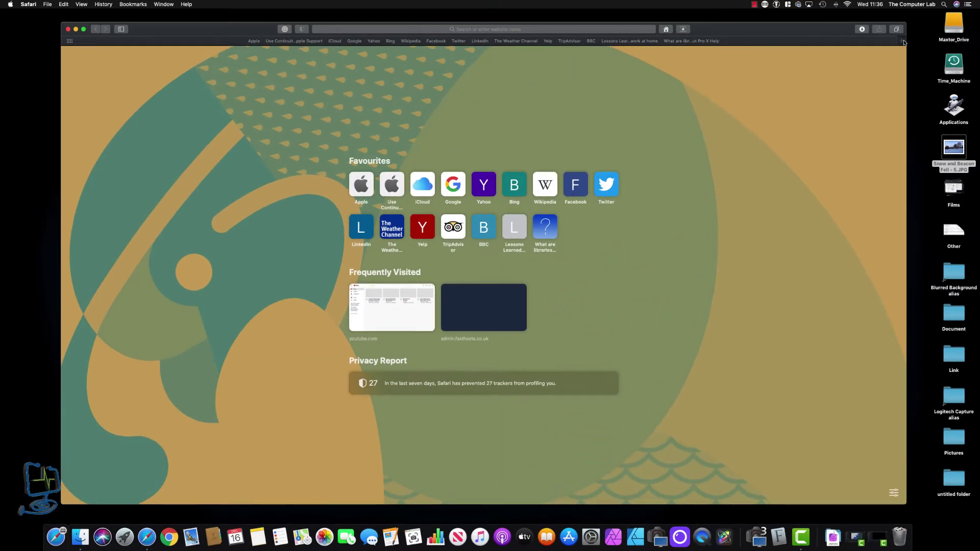
Step: Open a second Start Page tab, check Preferences, and show the customisation options
left_click(902, 41)
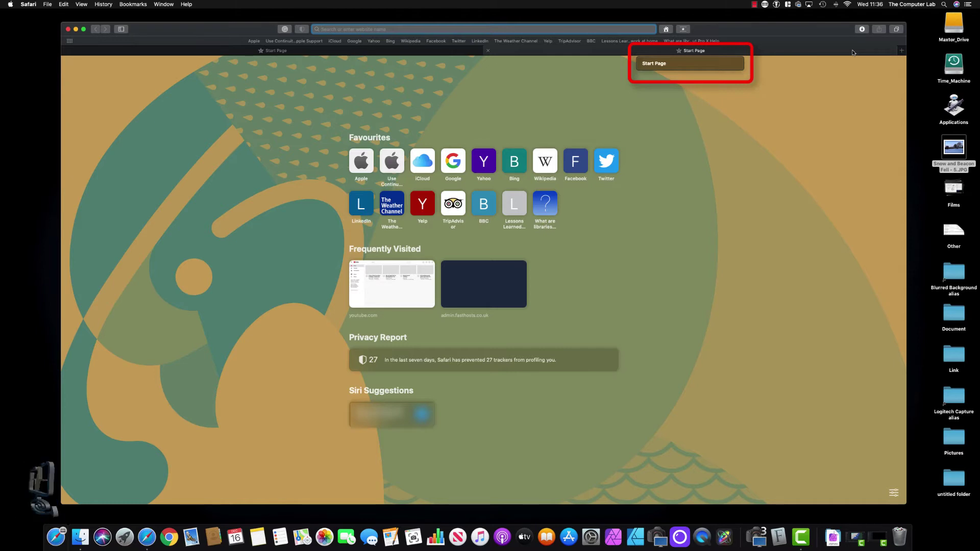
key("super+comma")
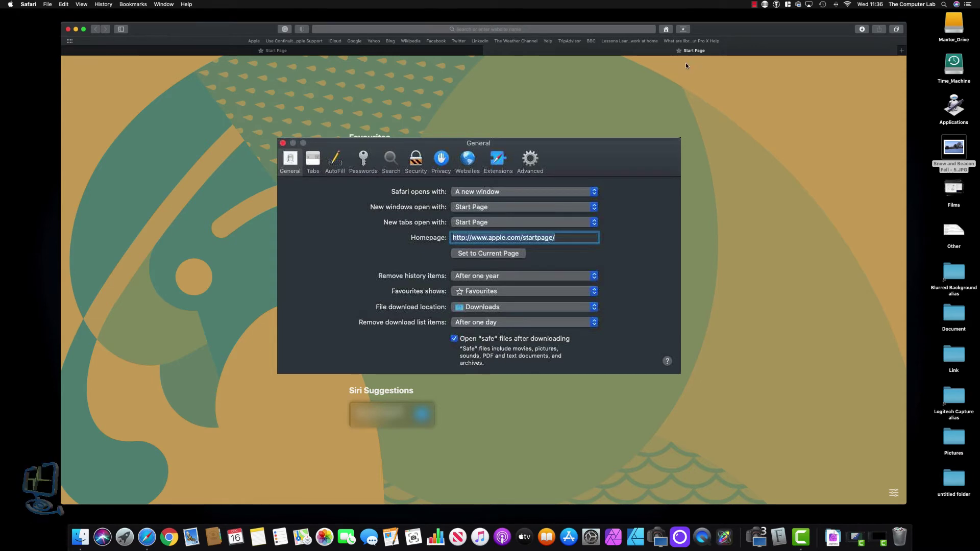
key("super+w")
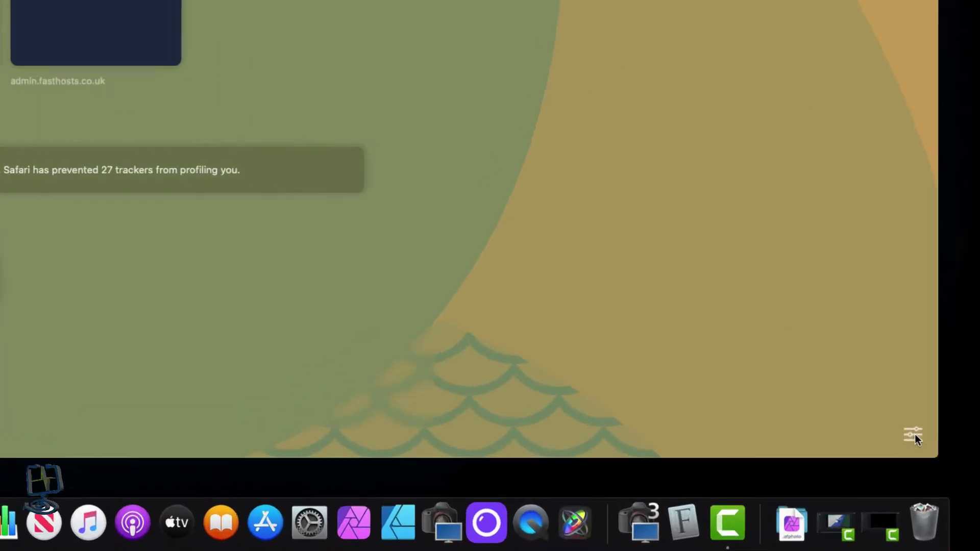
left_click(913, 435)
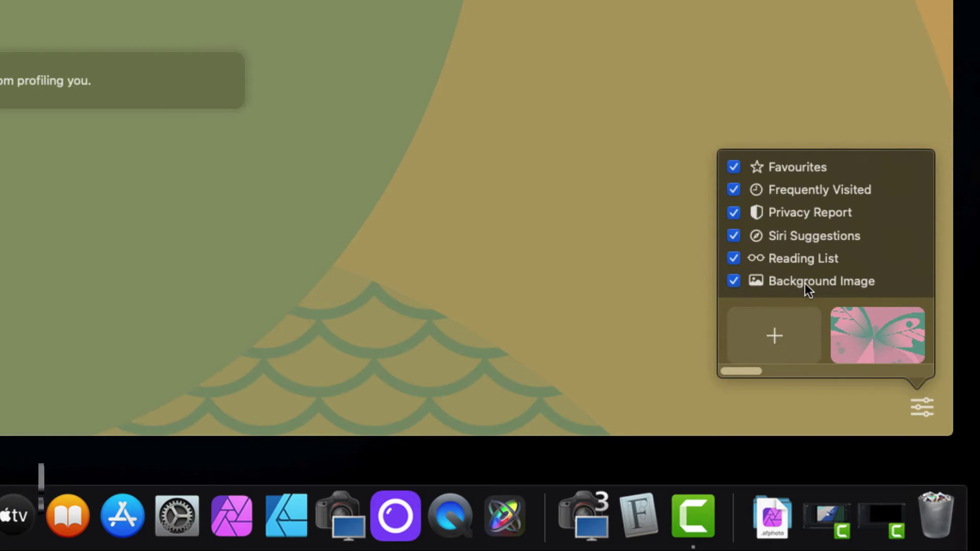
Step: Toggle Background Image off and on, then choose the blue and grey diagonal image
left_click(734, 281)
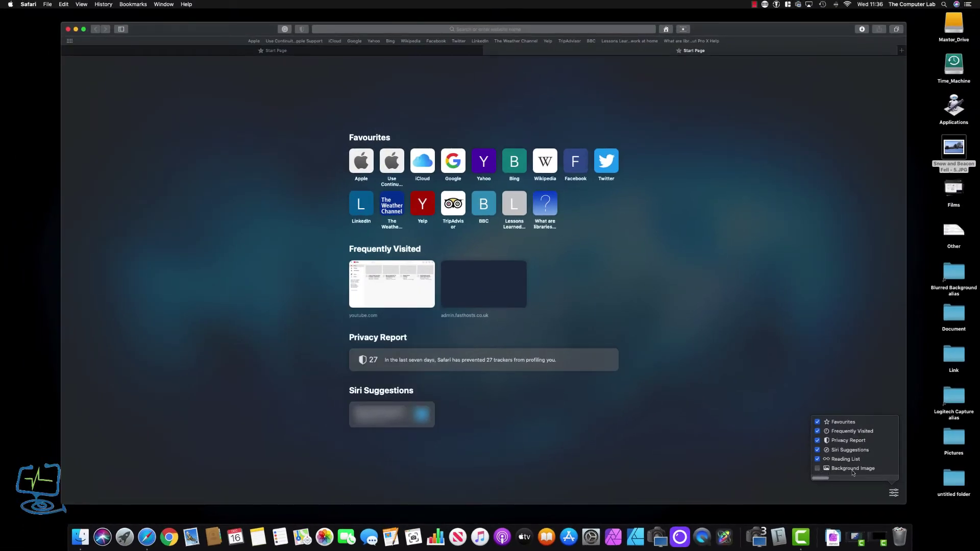
left_click(818, 468)
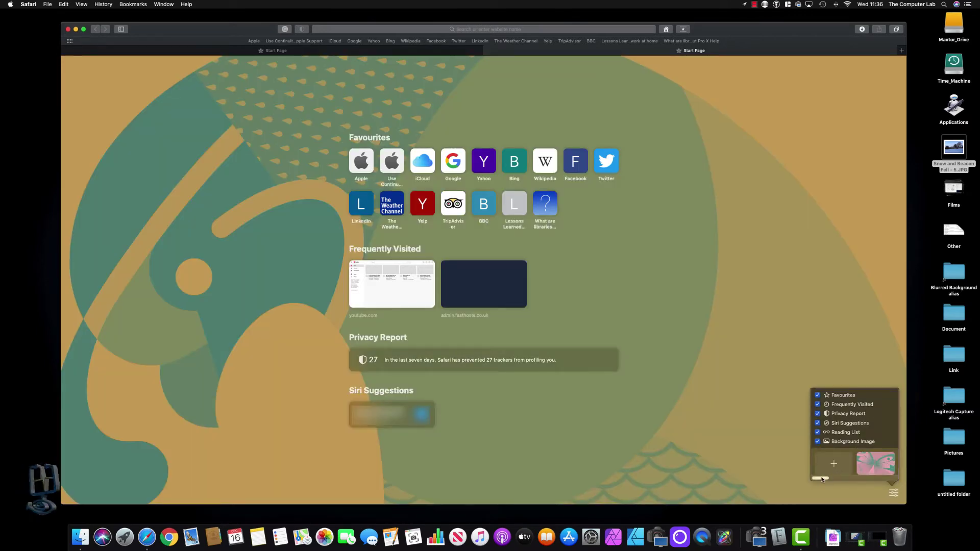
scroll(837, 480, "right", 3)
left_click_drag(836, 480, 871, 478)
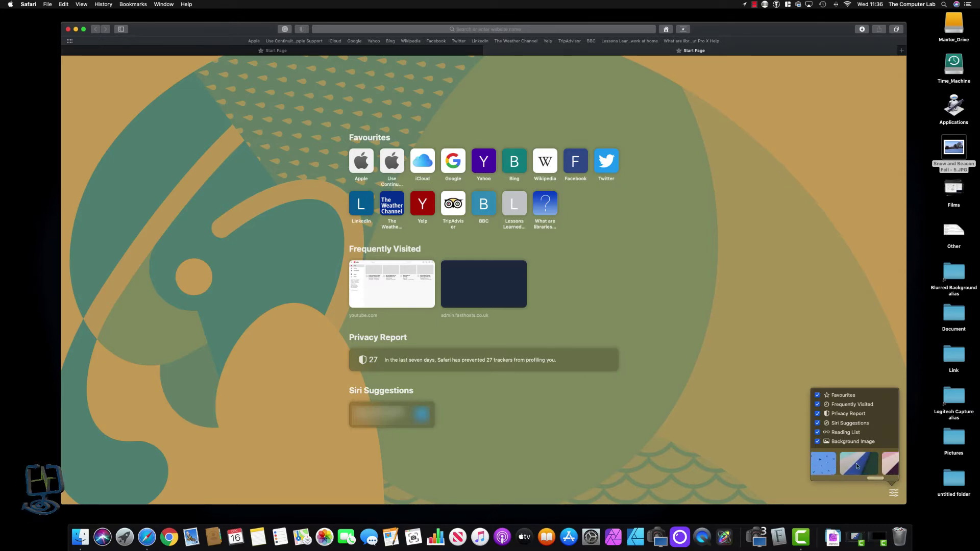
left_click(856, 463)
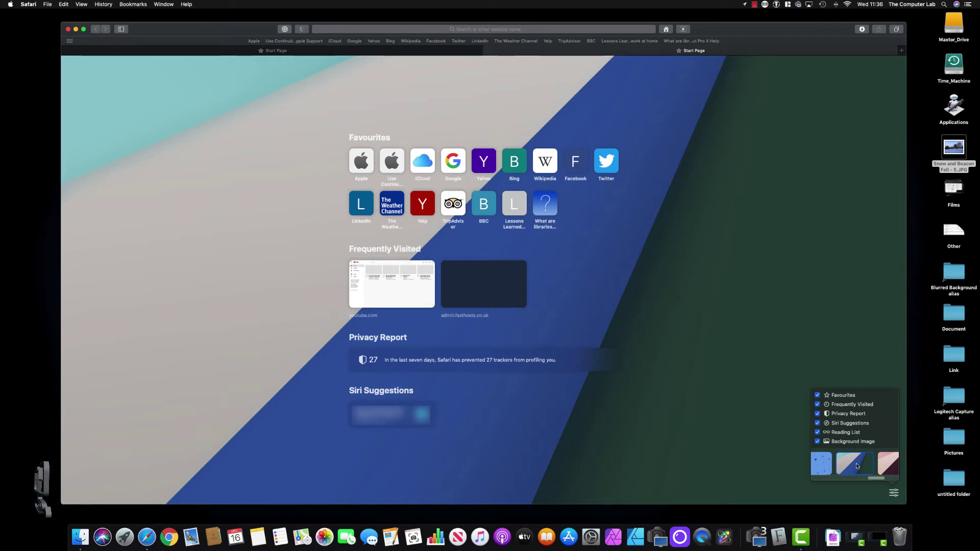
left_click_drag(876, 478, 819, 480)
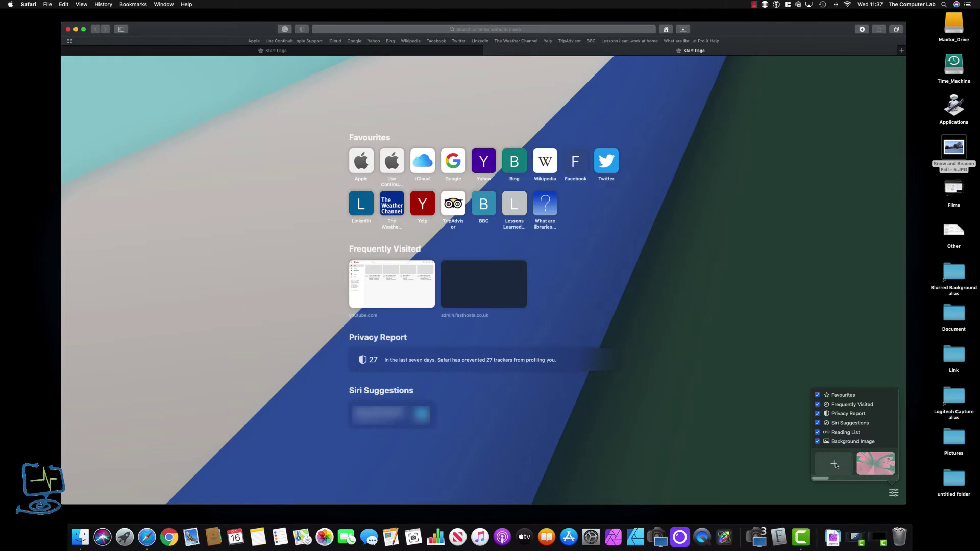
Step: Add Desert 1.jpg from Desktop Pictures as the Start Page background
left_click(835, 465)
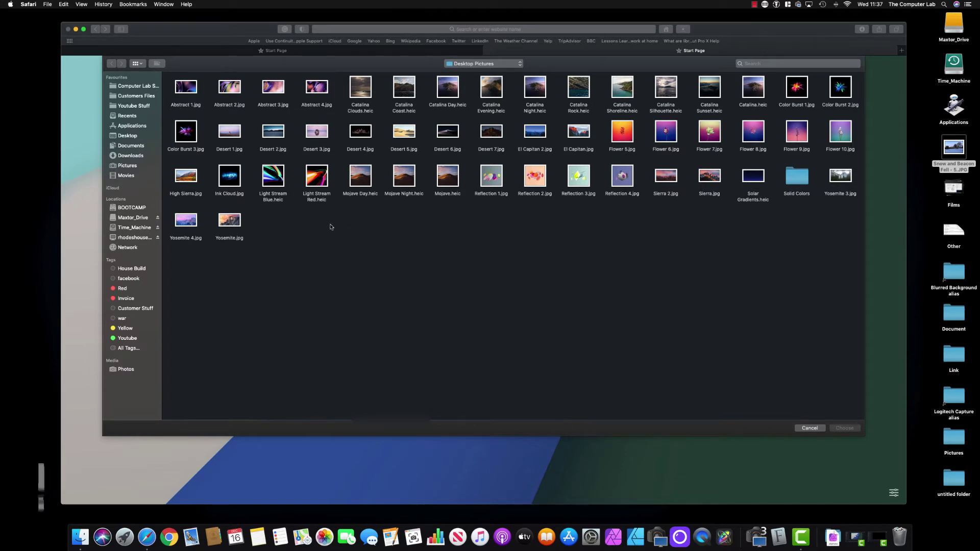
left_click(235, 134)
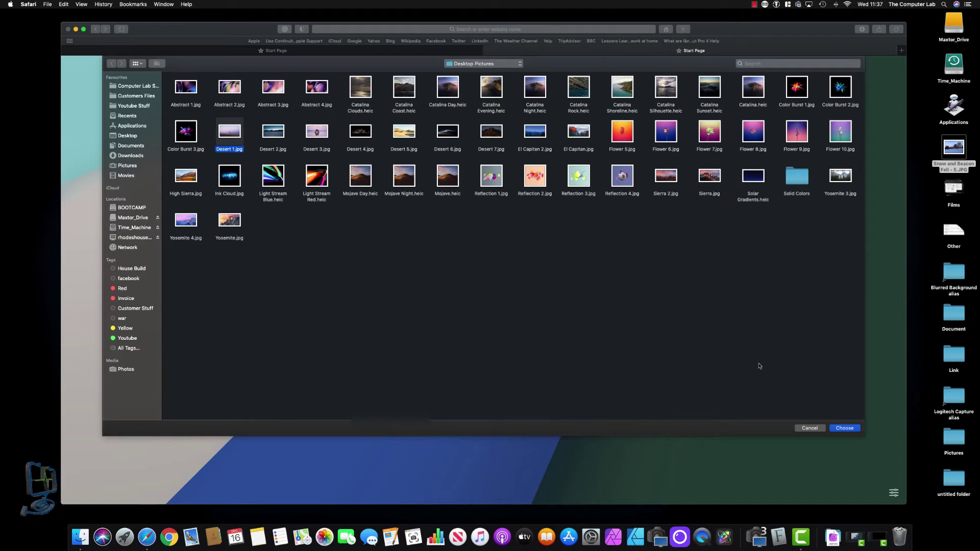
left_click(845, 427)
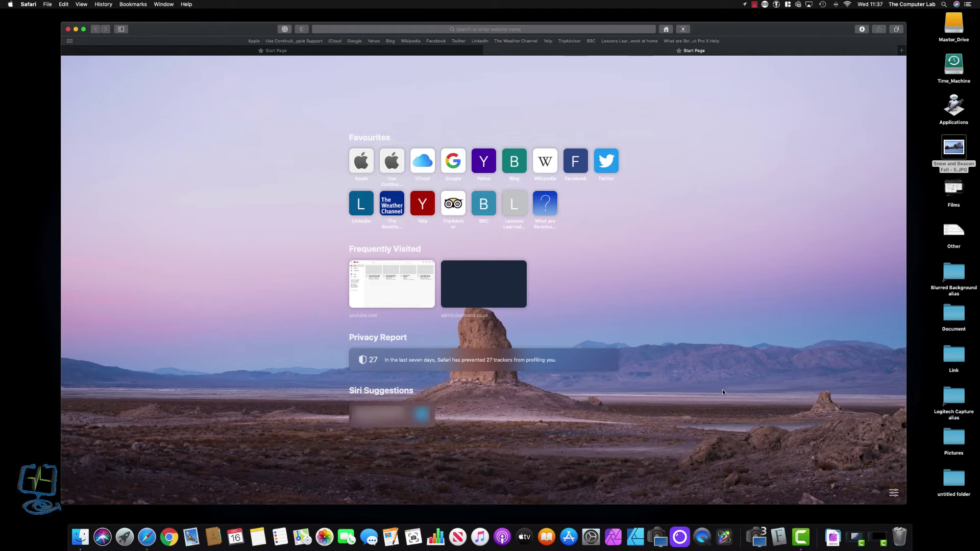
Step: Switch the background to the blue and orange animal illustration, then select the desktop snow photo
left_click(893, 493)
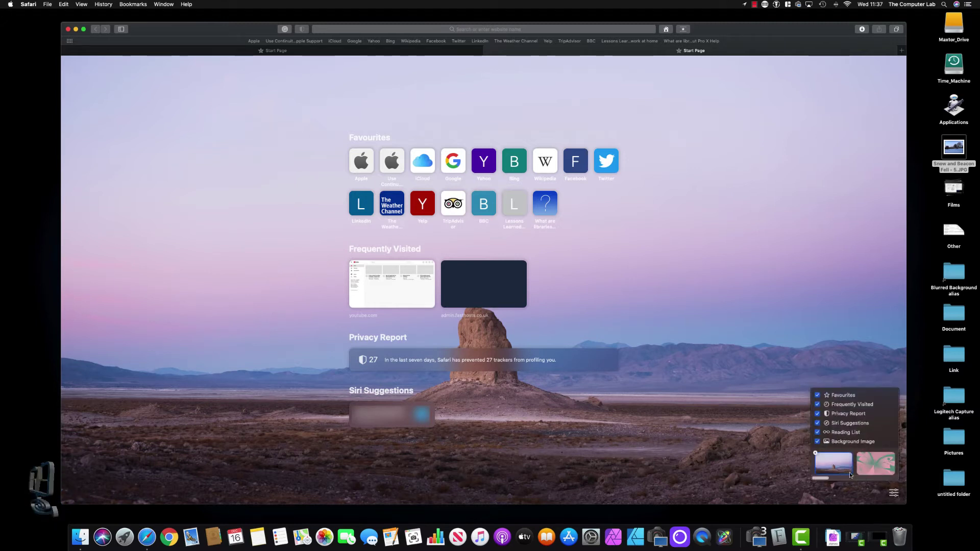
left_click_drag(823, 479, 845, 479)
left_click(874, 465)
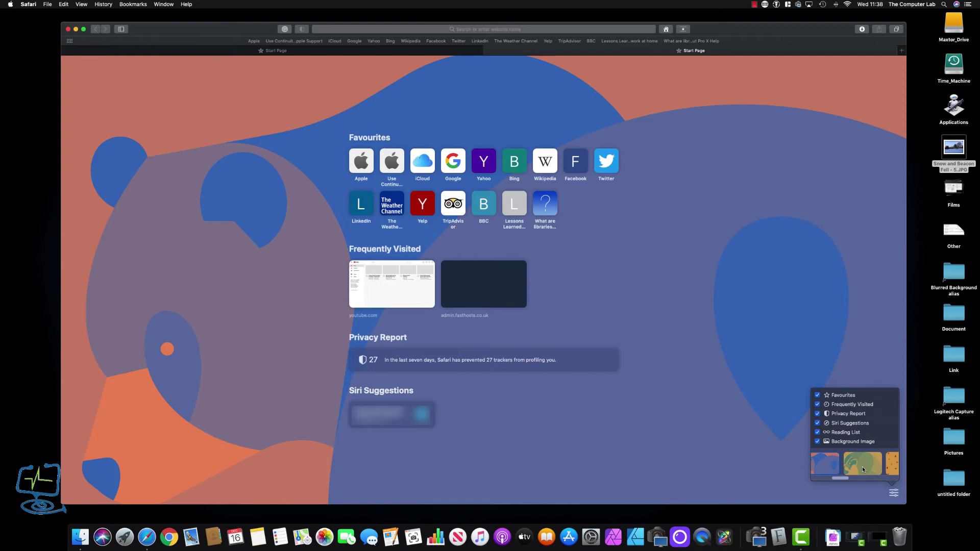
left_click(825, 360)
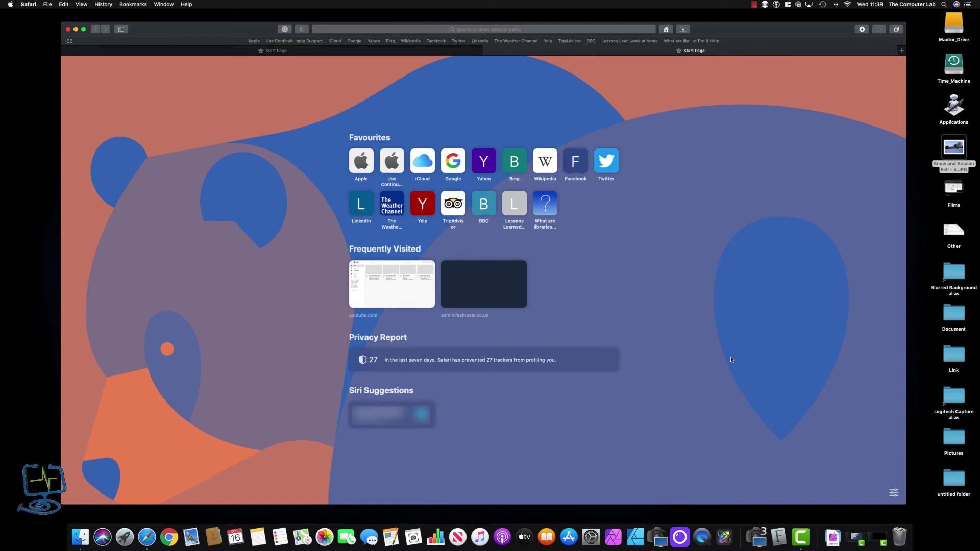
left_click(924, 189)
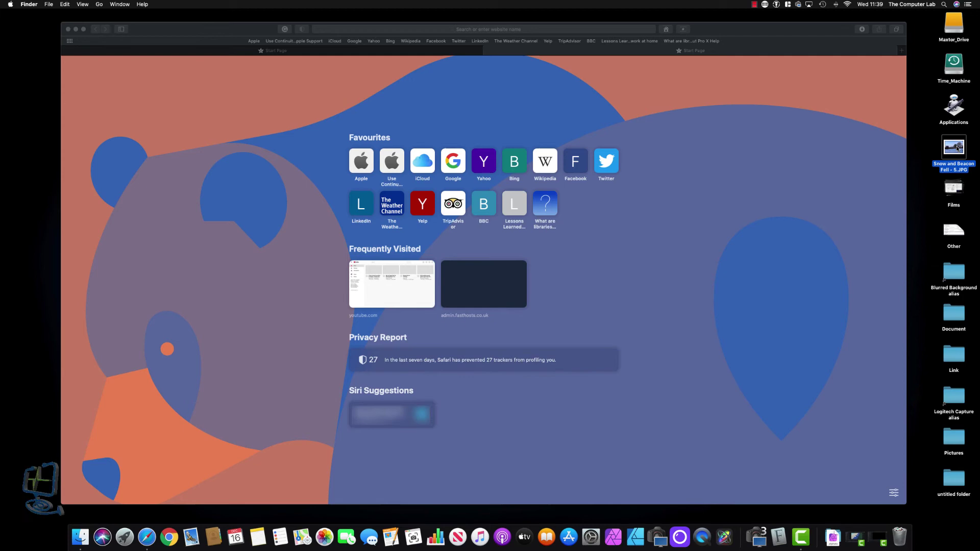
Step: Drop the snowy garden photo onto the Start Page and open a third Start Page tab
left_click_drag(955, 148, 670, 220)
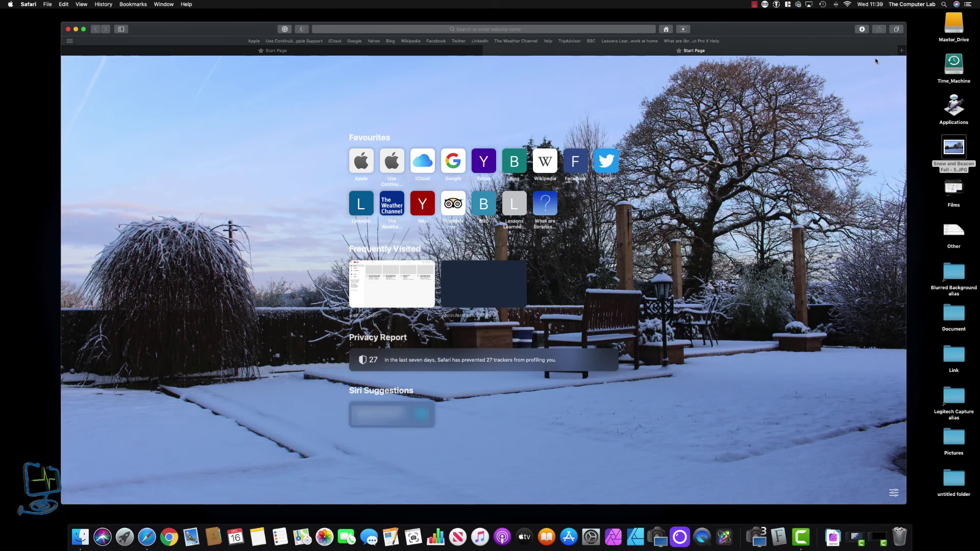
left_click(901, 51)
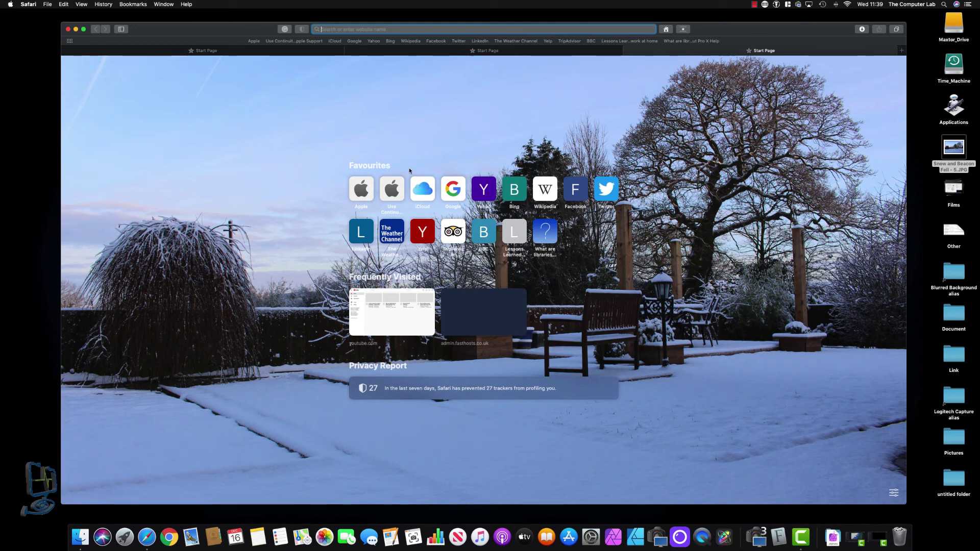
Step: Open the Apple favourite, then give a new tab the orange and blue diagonal background
left_click(356, 191)
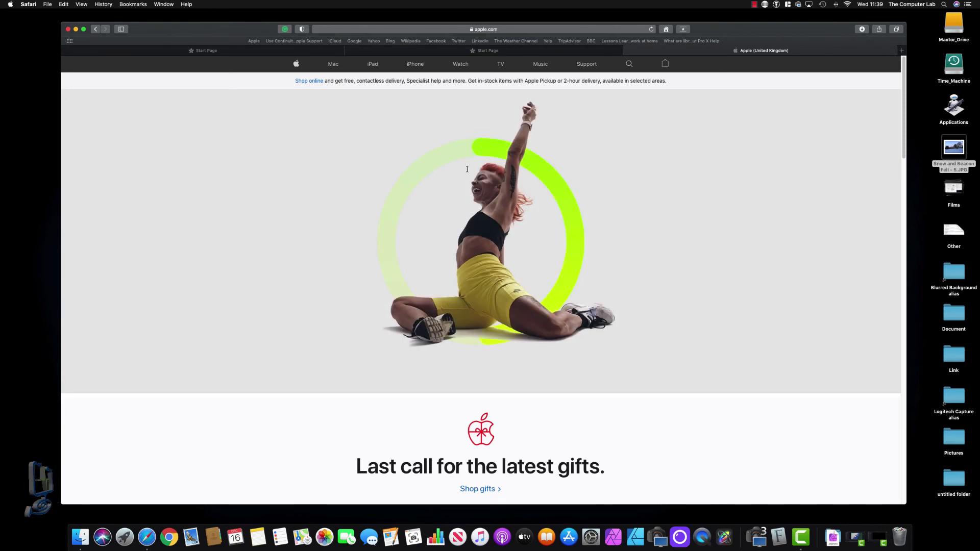
left_click(901, 50)
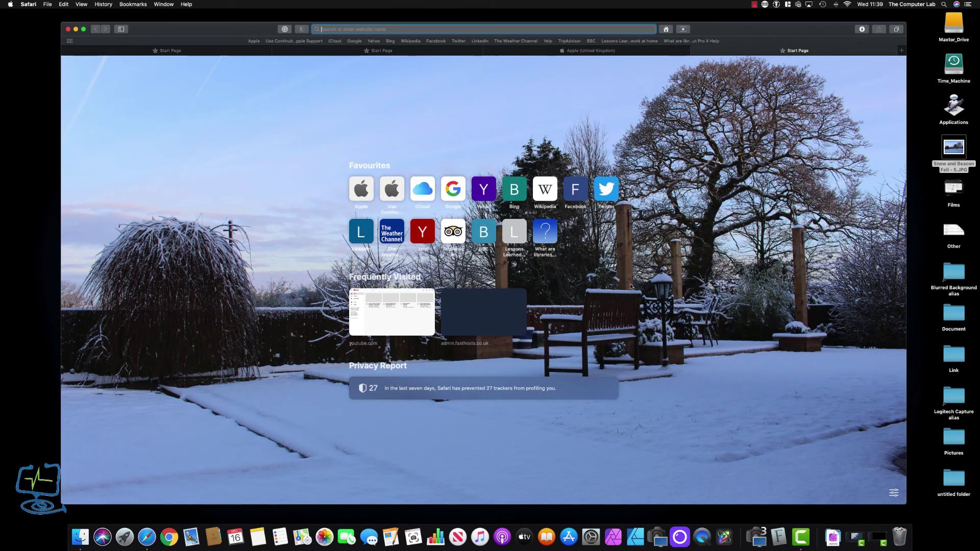
left_click(894, 492)
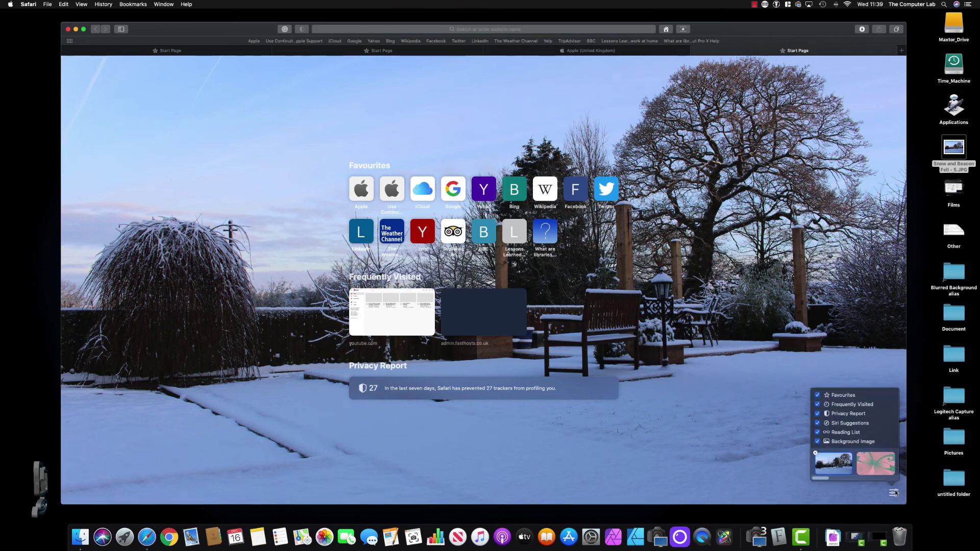
scroll(862, 464, "right", 10)
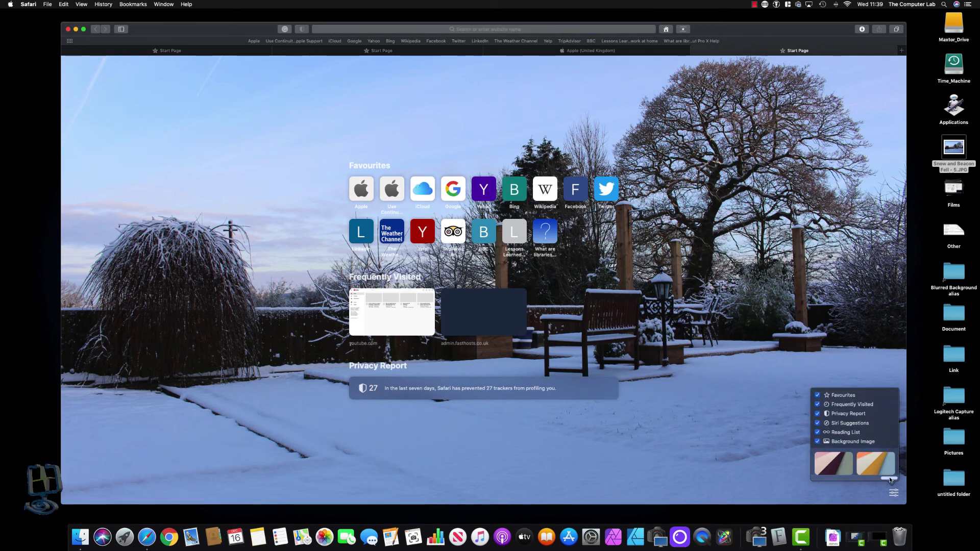
left_click(880, 468)
left_click(663, 320)
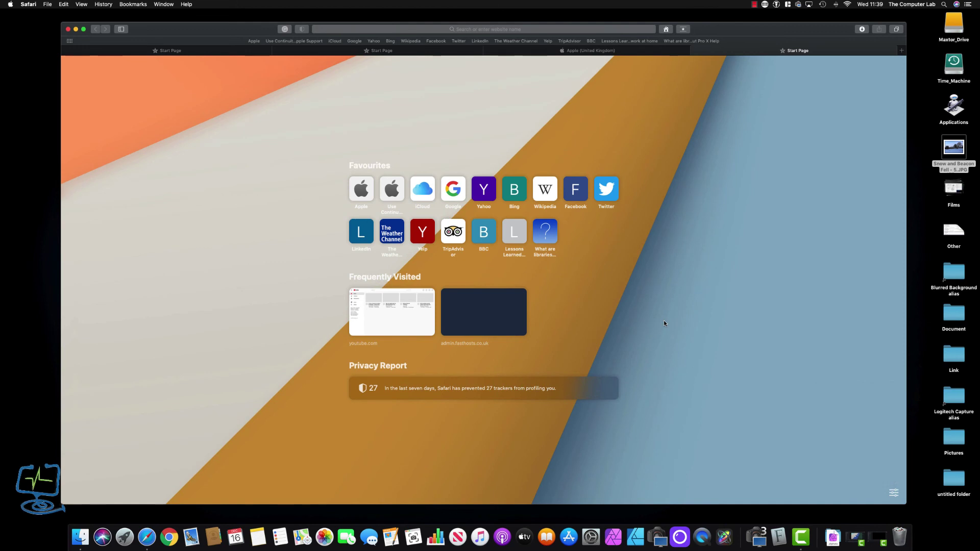